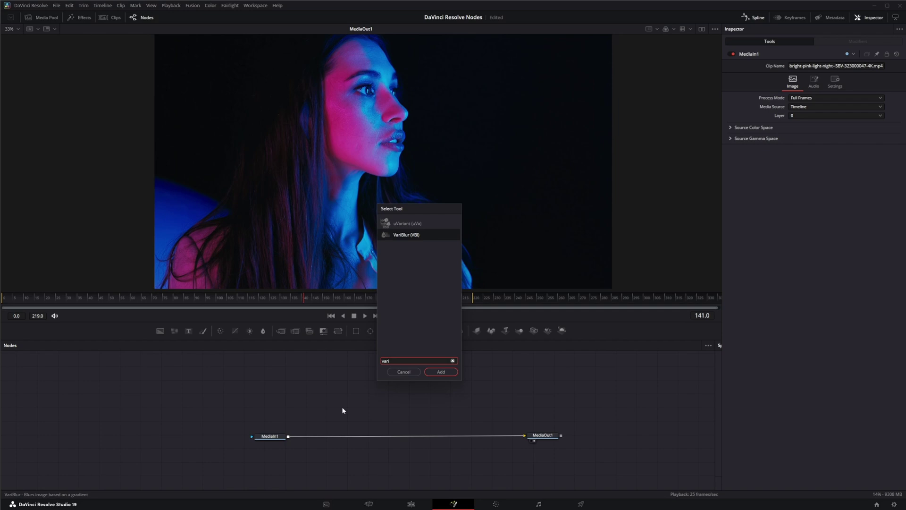
# - Add a VariBlur node, connect MediaIn1's output to its image input, and show VariBlur1 in the viewer
pyautogui.press('Return')
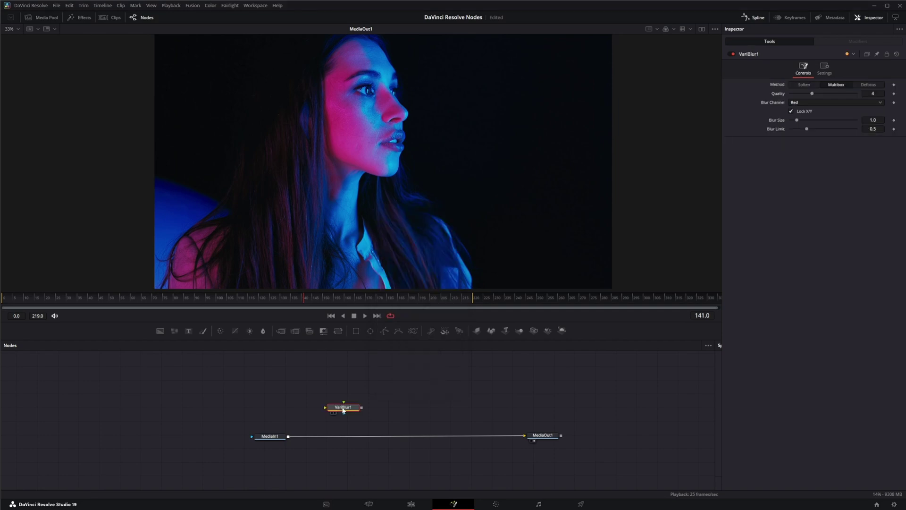
pyautogui.moveTo(343, 410); pyautogui.dragTo(328, 413)
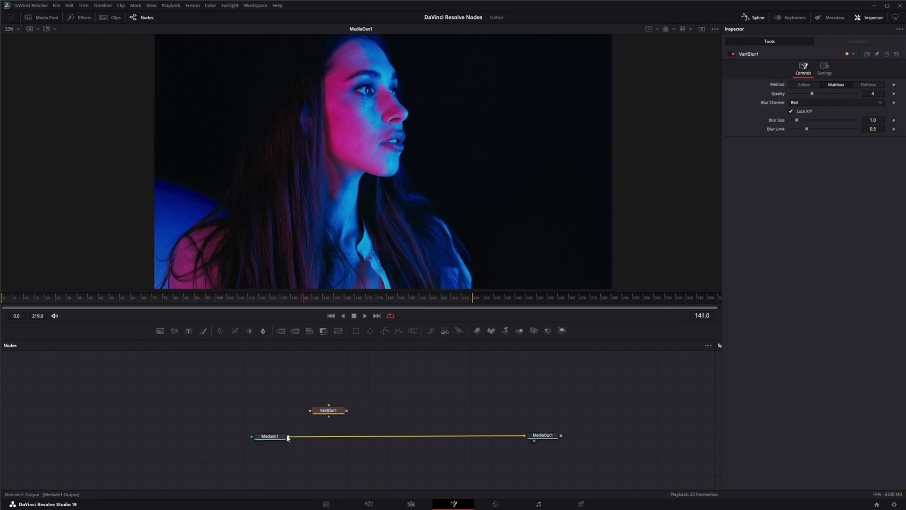
pyautogui.moveTo(288, 436); pyautogui.dragTo(311, 413)
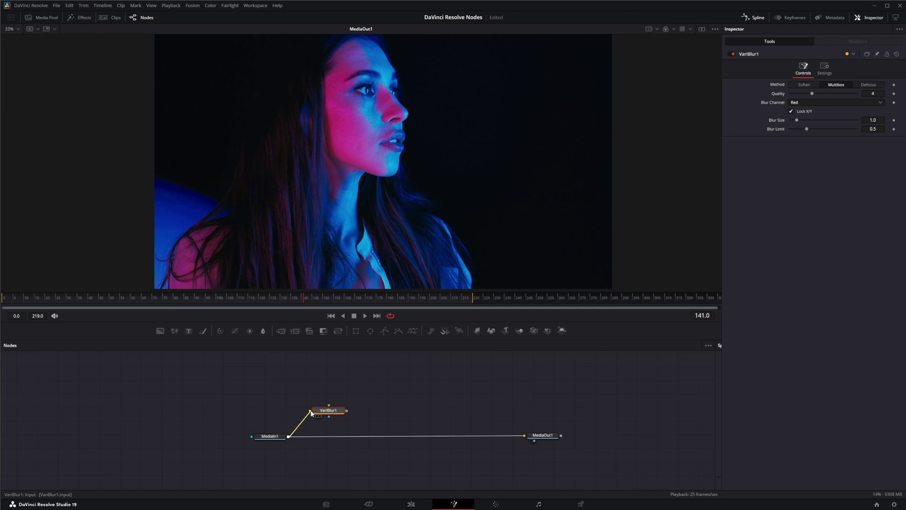
pyautogui.moveTo(345, 411); pyautogui.dragTo(350, 411)
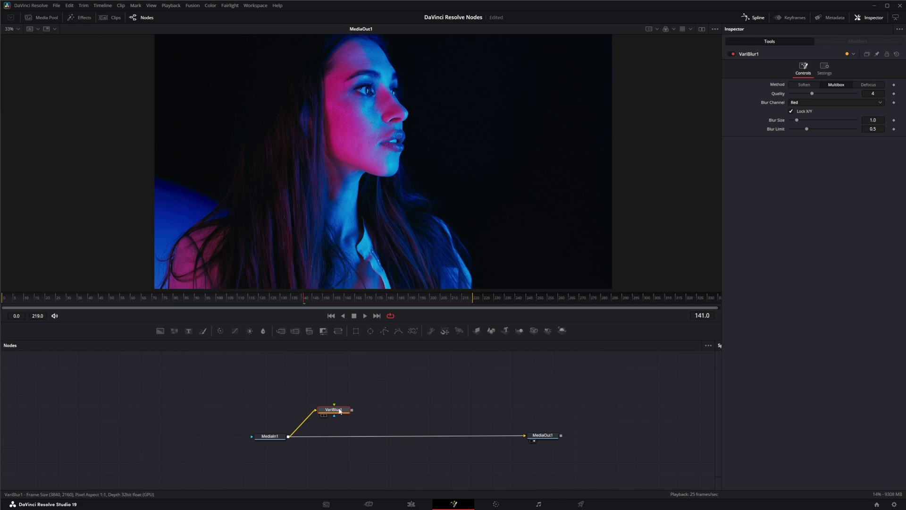
pyautogui.press('1')
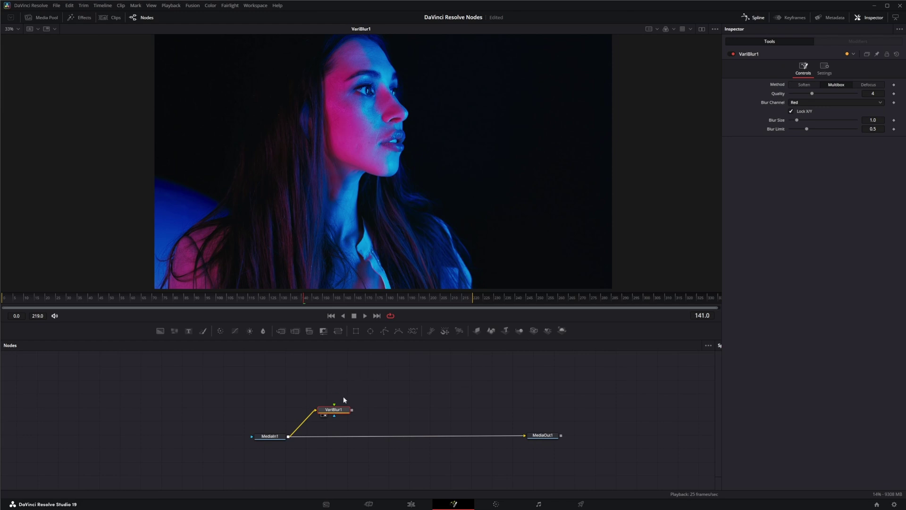
pyautogui.moveTo(333, 415); pyautogui.dragTo(340, 414)
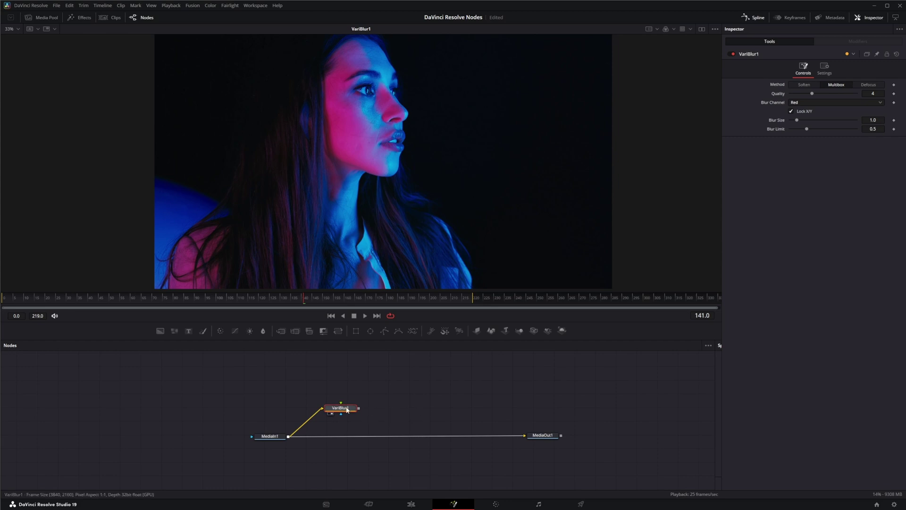
pyautogui.moveTo(340, 409); pyautogui.dragTo(345, 364)
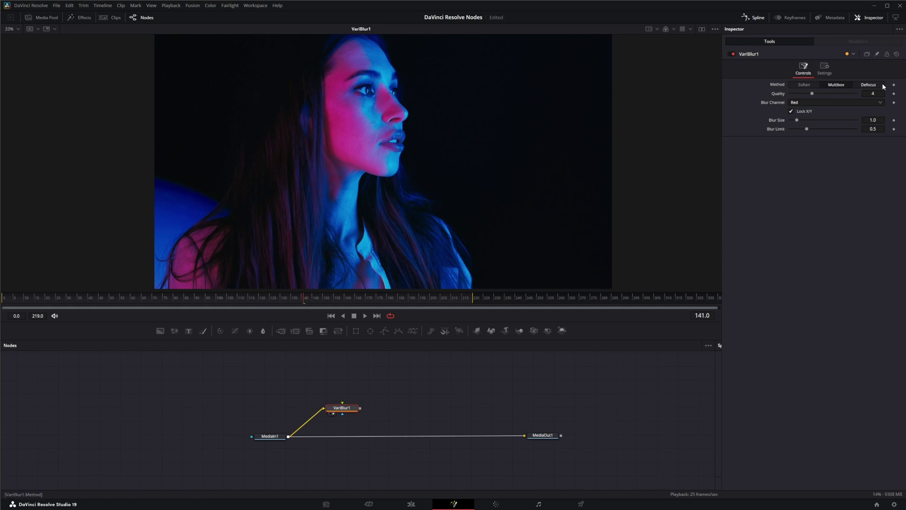
# - Set VariBlur1's method to Soften after trying the other methods, with blur size 4.92 and blur channel Luma
pyautogui.click(807, 87)
pyautogui.click(835, 86)
pyautogui.click(868, 86)
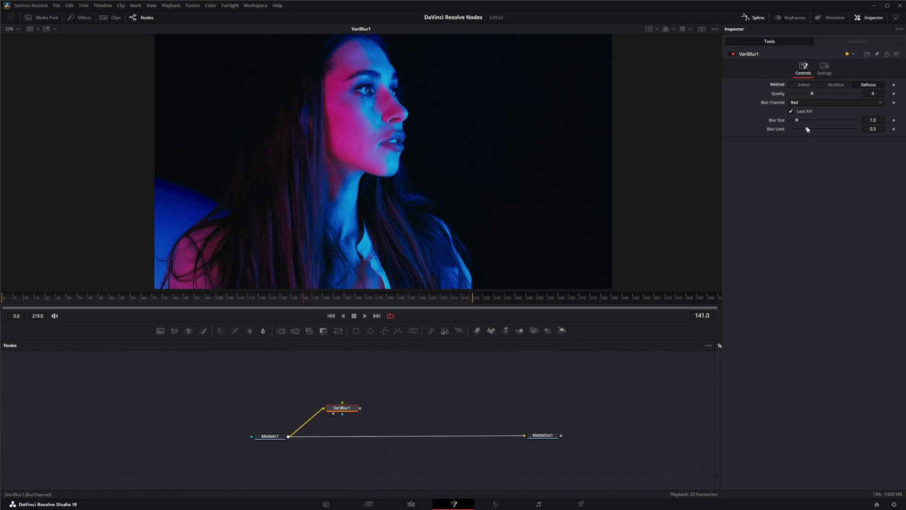
pyautogui.click(805, 86)
pyautogui.moveTo(797, 121); pyautogui.dragTo(818, 121)
pyautogui.click(800, 104)
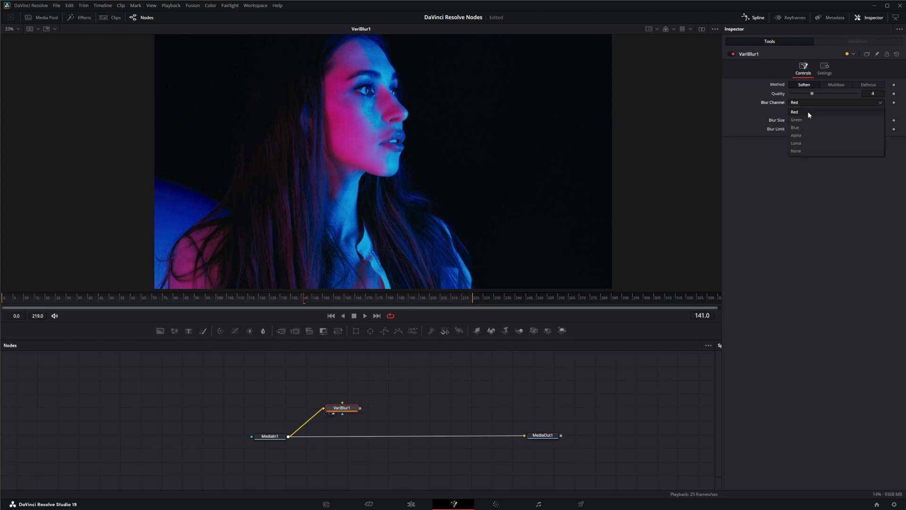
pyautogui.click(806, 142)
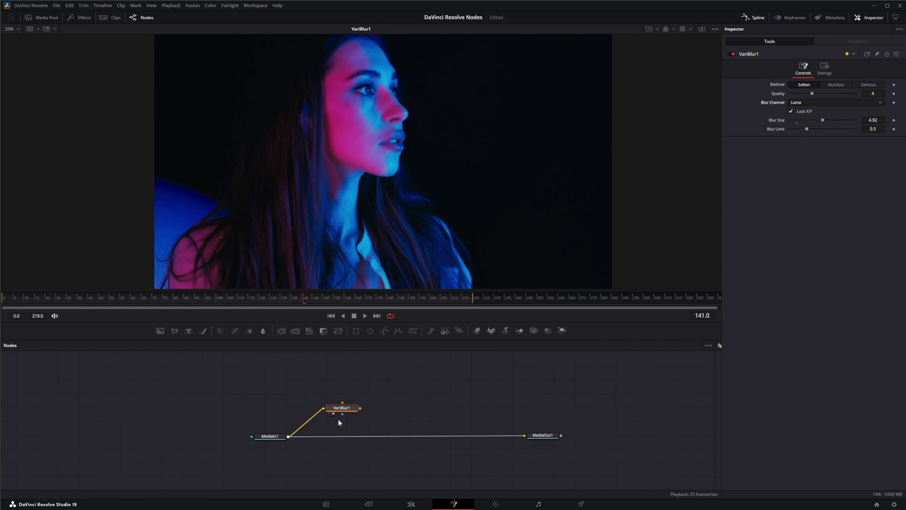
# - Try different blur size and blur limit amounts on VariBlur1, ending with X/Y locked, blur size 5.4 and blur limit 0.5
pyautogui.moveTo(340, 409); pyautogui.dragTo(344, 410)
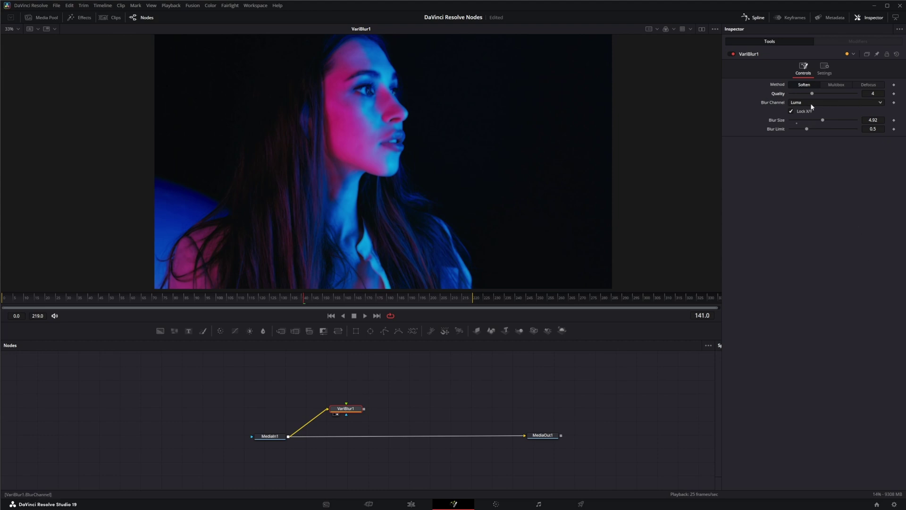
pyautogui.click(791, 112)
pyautogui.click(791, 111)
pyautogui.moveTo(823, 122)
pyautogui.mouseDown()
pyautogui.moveTo(807, 122)
pyautogui.moveTo(846, 121)
pyautogui.moveTo(814, 130)
pyautogui.moveTo(835, 131)
pyautogui.moveTo(805, 130)
pyautogui.moveTo(821, 132)
pyautogui.mouseUp()
pyautogui.doubleClick(807, 132)
pyautogui.moveTo(848, 124); pyautogui.dragTo(828, 121)
# - Connect the black-and-white spiral clip as VariBlur1's blur image, view the clip, and return the viewer to VariBlur1
pyautogui.moveTo(465, 431); pyautogui.dragTo(346, 403)
pyautogui.moveTo(325, 370); pyautogui.dragTo(349, 368)
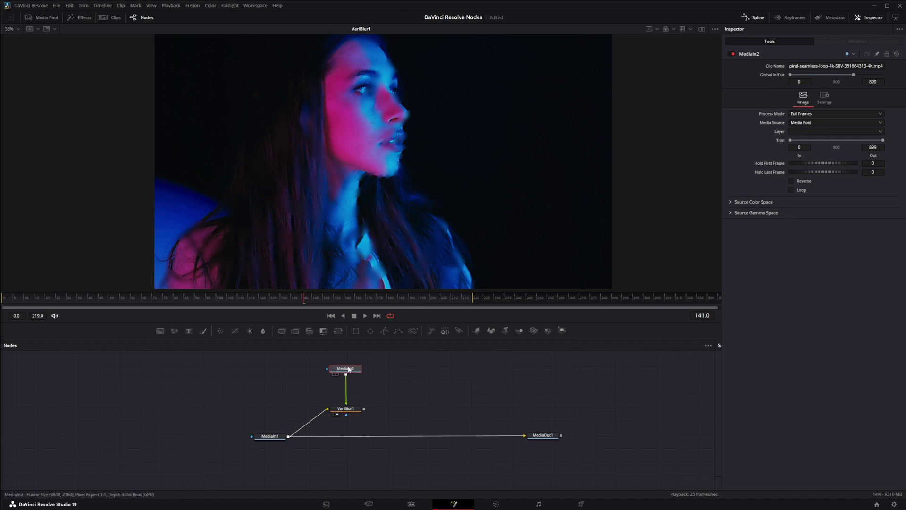
pyautogui.click(335, 374)
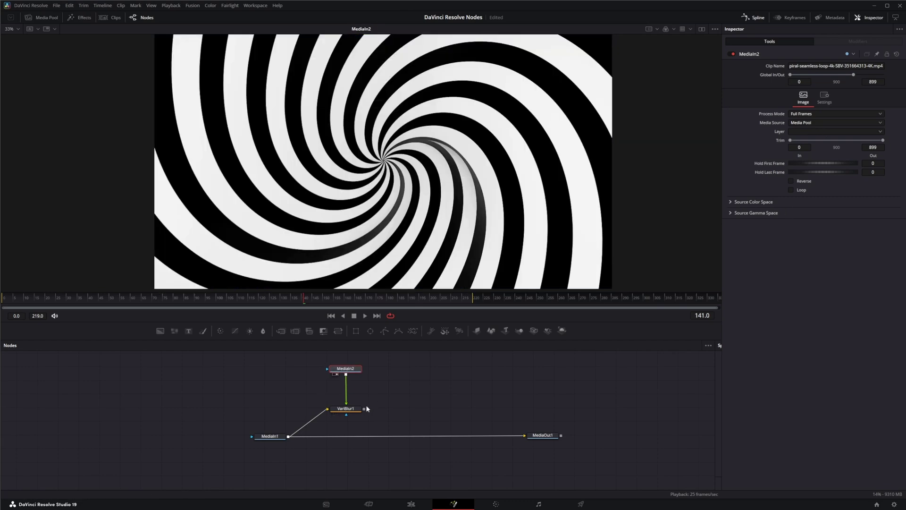
pyautogui.press('1')
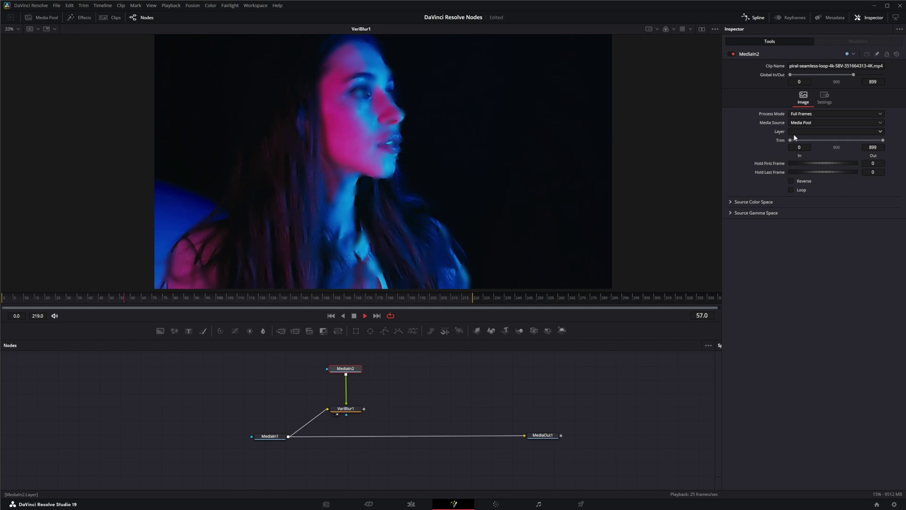
# - Increase VariBlur1's blur size to 9.73 and blur limit to 0.567, then stop the playback
pyautogui.click(347, 409)
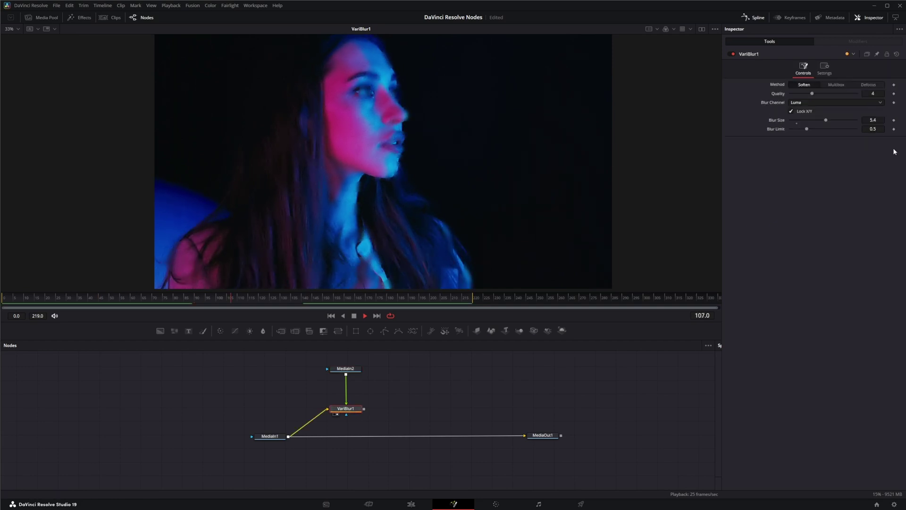
pyautogui.moveTo(829, 122); pyautogui.dragTo(808, 129)
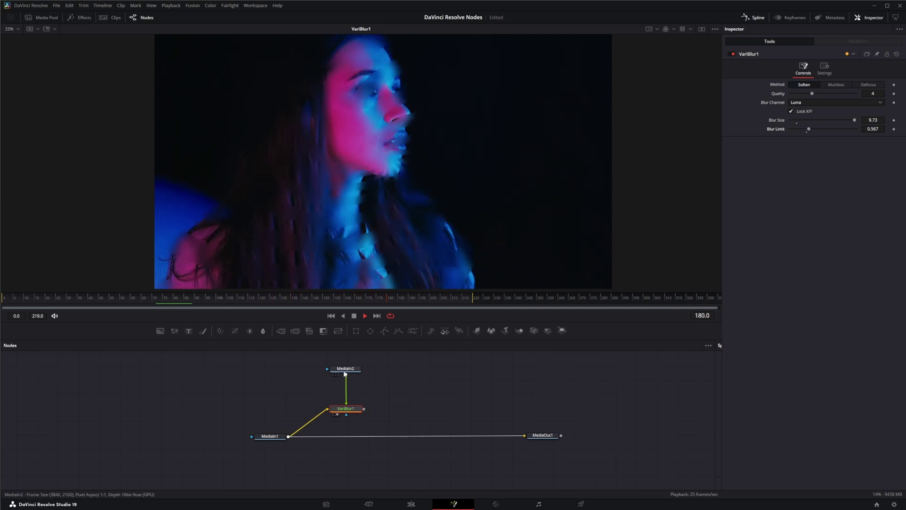
pyautogui.moveTo(346, 371); pyautogui.dragTo(351, 370)
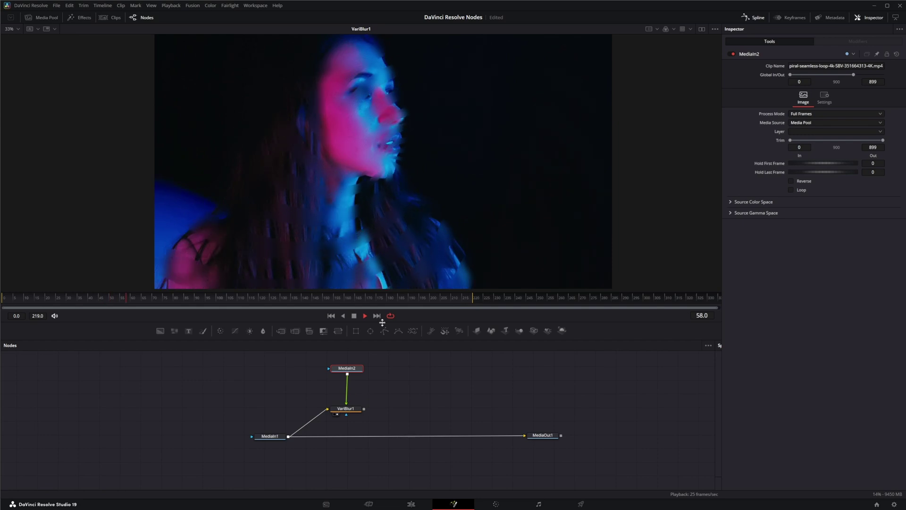
pyautogui.click(354, 318)
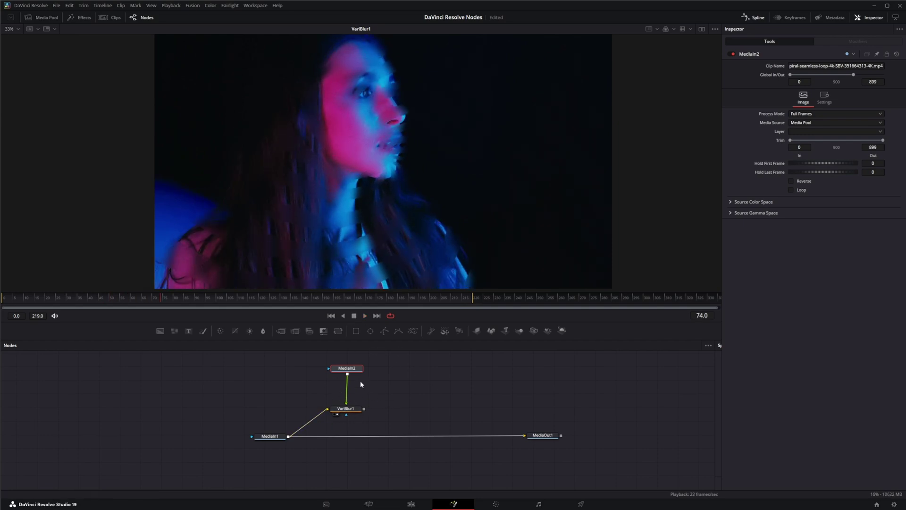
# - Delete the spiral clip node MediaIn2 and move VariBlur1 up closer to MediaIn1
pyautogui.moveTo(353, 369); pyautogui.dragTo(415, 385)
pyautogui.press('Delete')
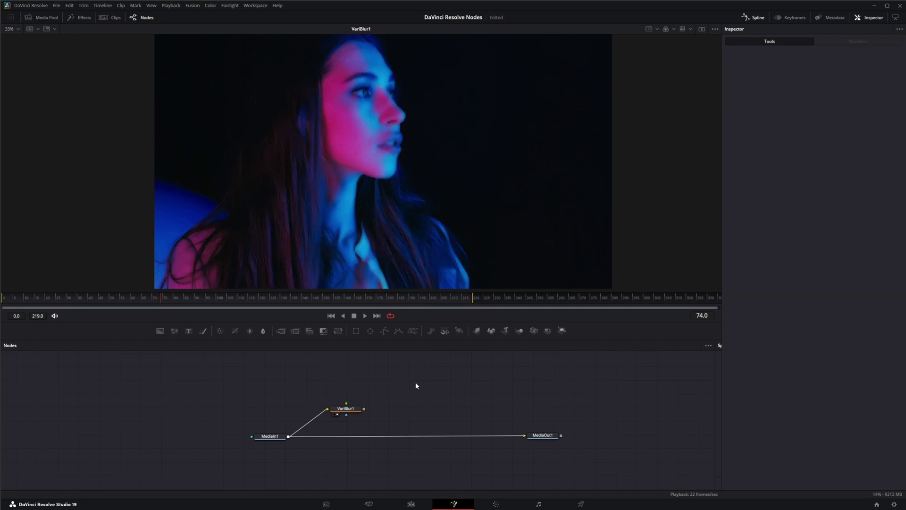
pyautogui.click(346, 409)
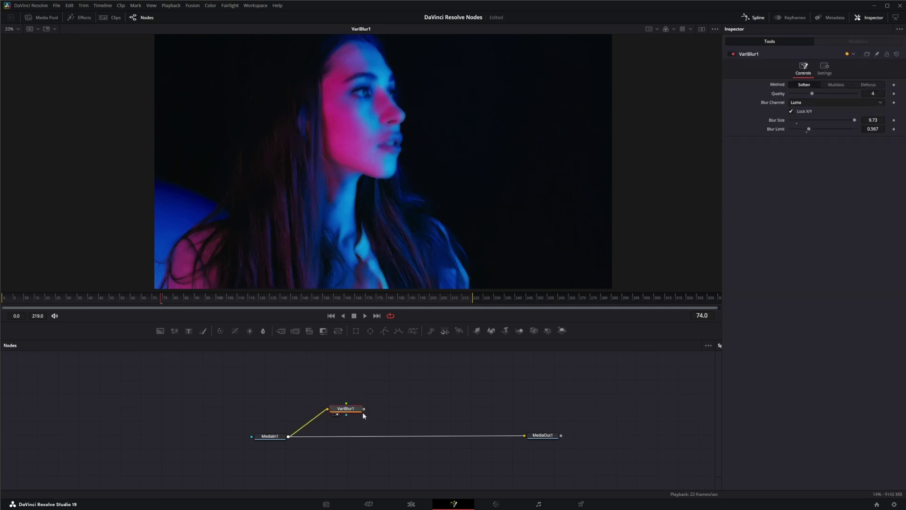
pyautogui.moveTo(335, 413); pyautogui.dragTo(309, 399)
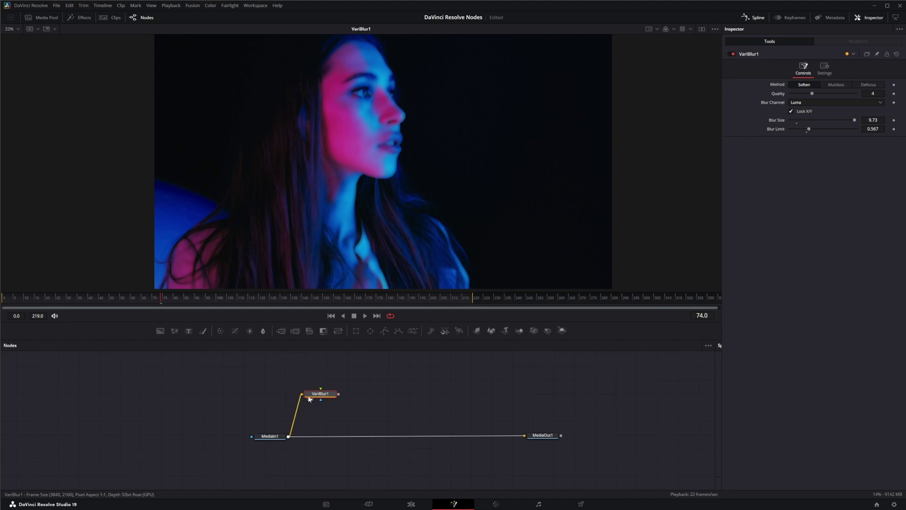
# - Add a Background node masked by a Rectangle, turn off the rectangle's solid fill, and set its border width to 0.013
pyautogui.moveTo(355, 333); pyautogui.dragTo(412, 372)
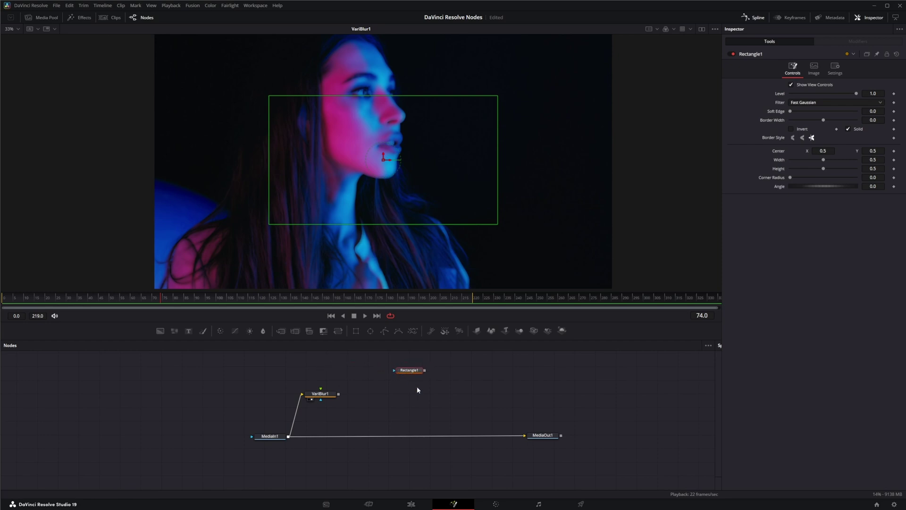
pyautogui.press('1')
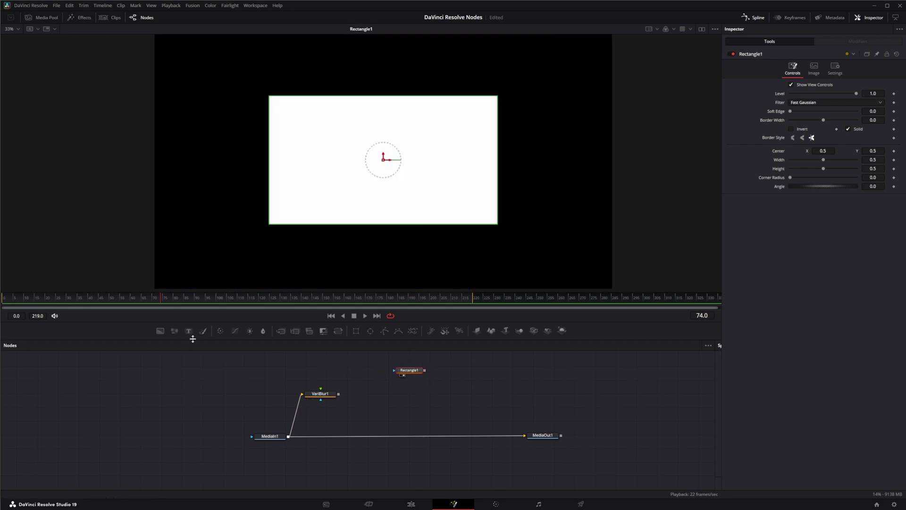
pyautogui.moveTo(160, 331); pyautogui.dragTo(447, 367)
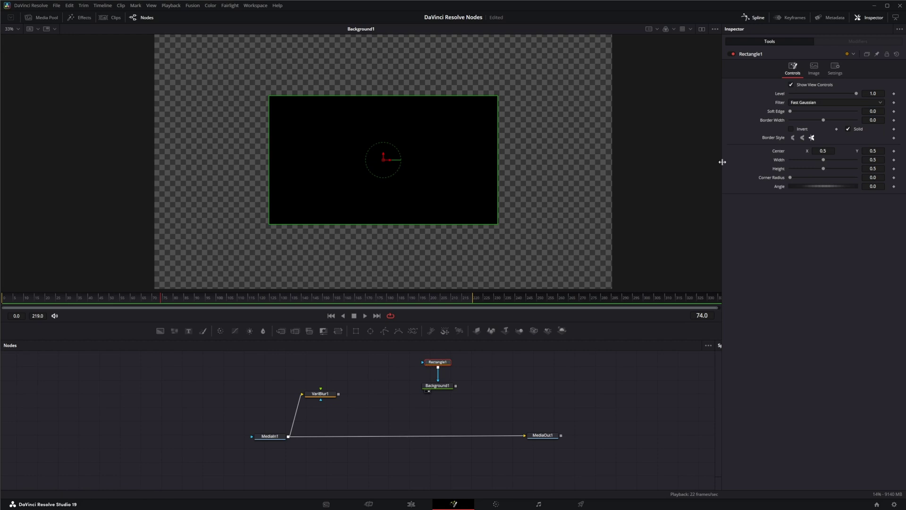
pyautogui.click(850, 129)
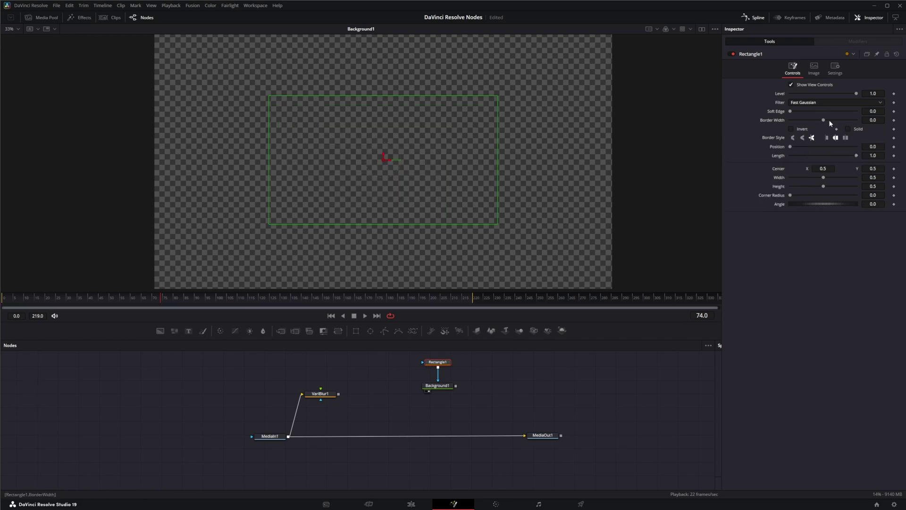
pyautogui.moveTo(825, 122); pyautogui.dragTo(827, 121)
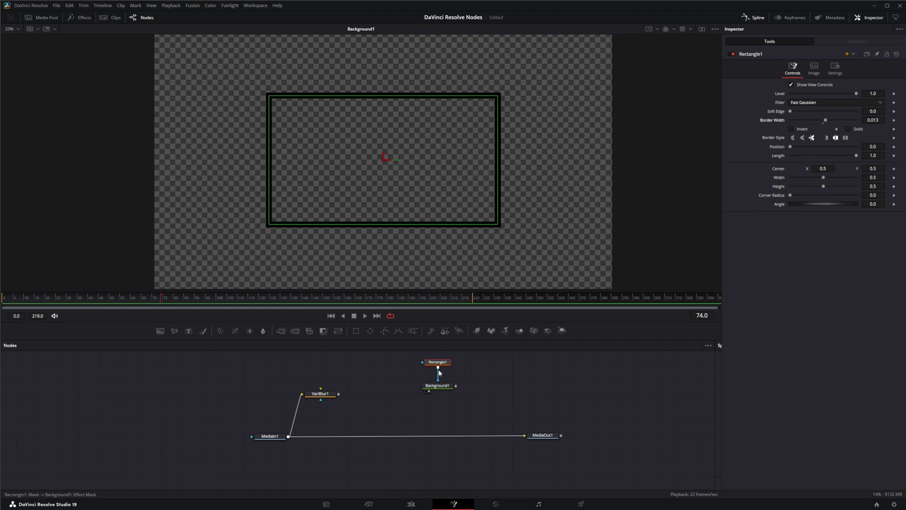
# - Make the Background1 color white and set the rectangle's corner radius to 0.364
pyautogui.click(439, 385)
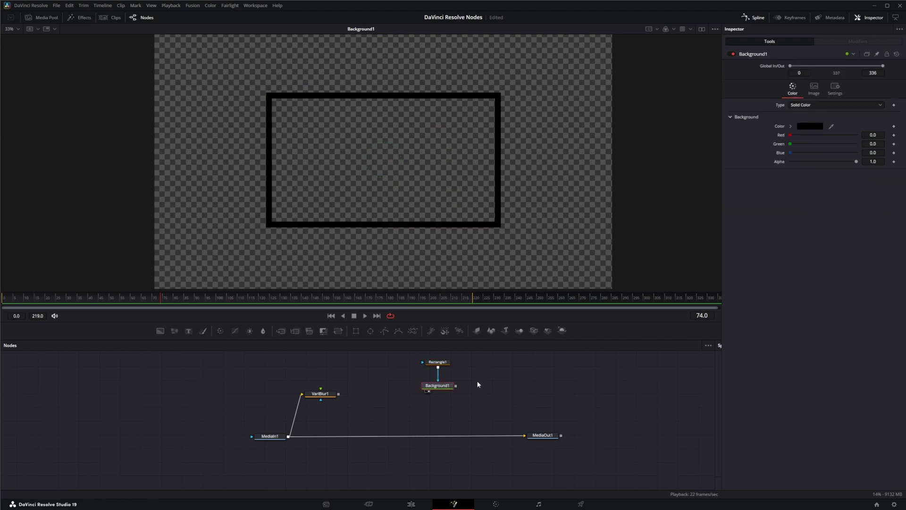
pyautogui.click(810, 126)
pyautogui.click(409, 295)
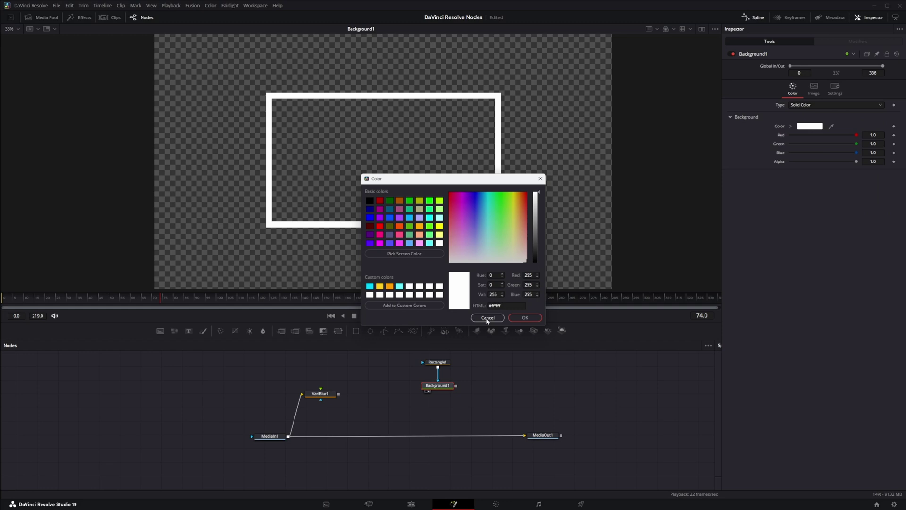
pyautogui.click(524, 317)
pyautogui.click(438, 363)
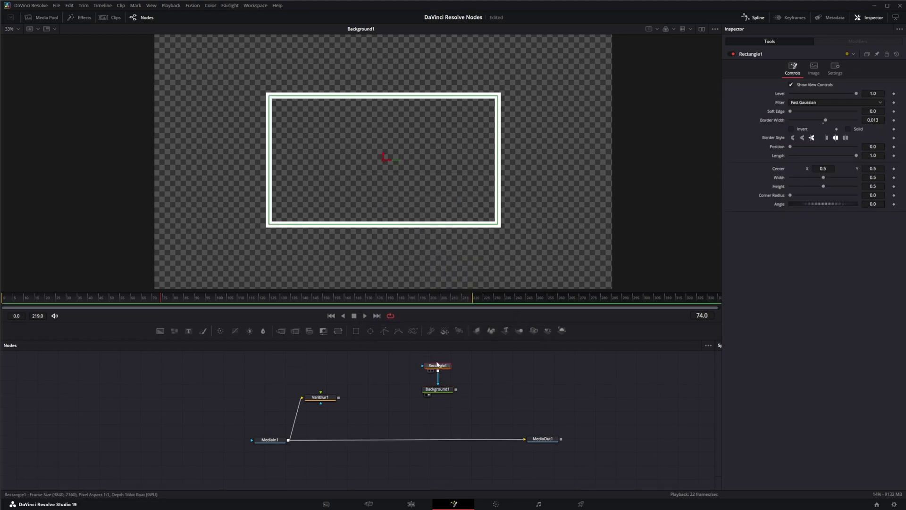
pyautogui.moveTo(788, 198); pyautogui.dragTo(813, 197)
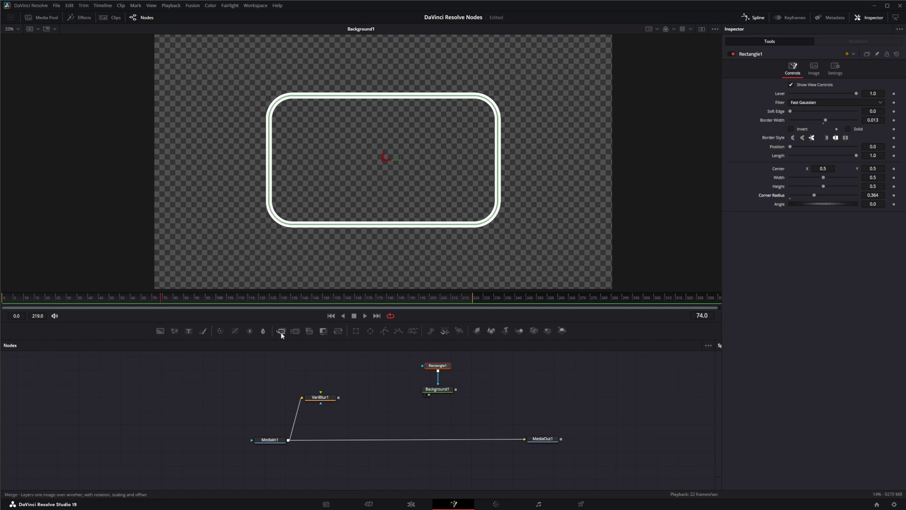
# - Insert a Merge node between MediaIn1 and MediaOut1, connect Background1 as its foreground, and view the merge
pyautogui.moveTo(335, 335); pyautogui.dragTo(438, 442)
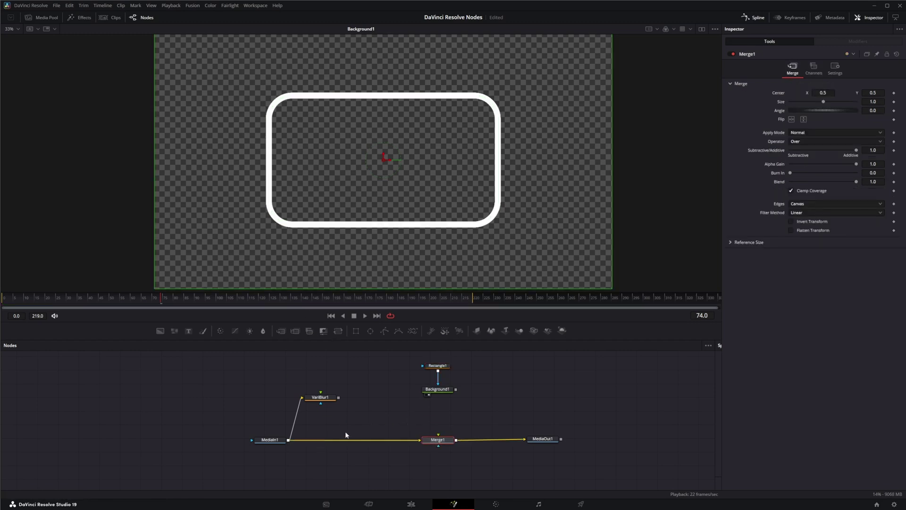
pyautogui.moveTo(456, 389); pyautogui.dragTo(439, 442)
pyautogui.press('1')
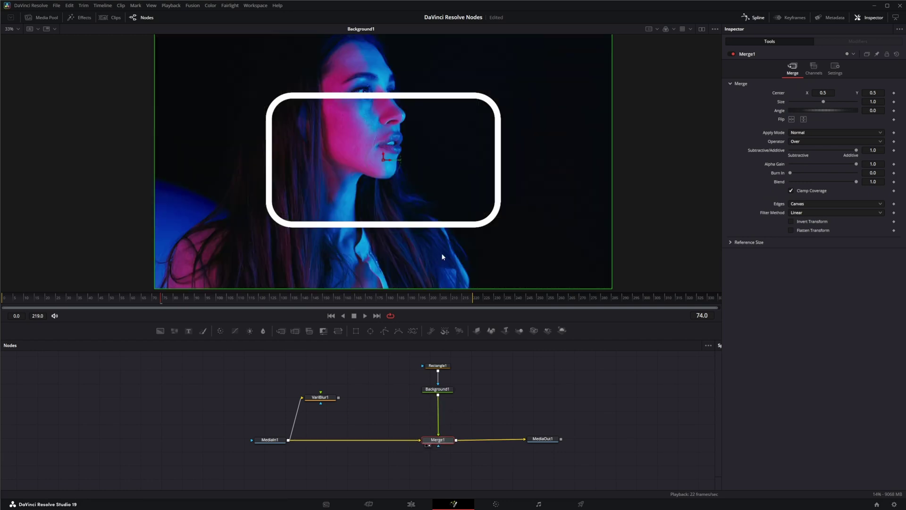
# - At frame 0, move the rectangle toward the image's lower left, to a center of about X 0.269, Y 0.287
pyautogui.click(437, 367)
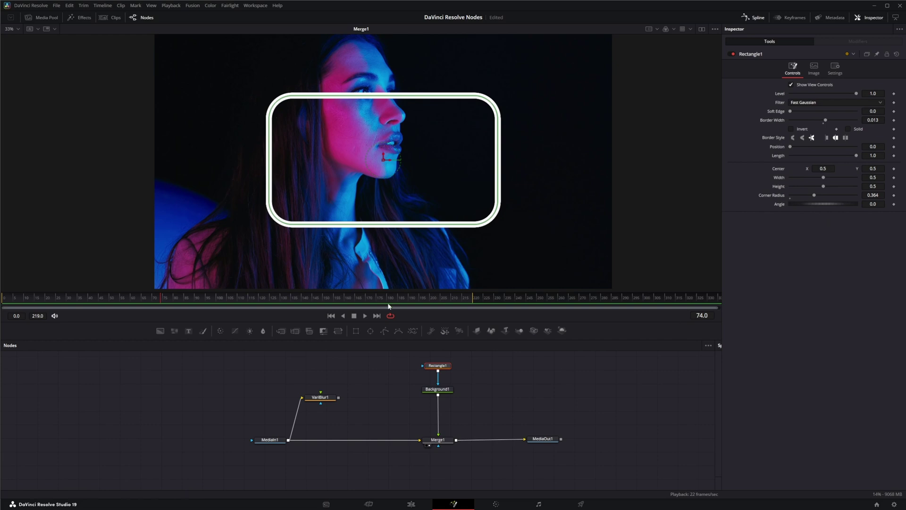
pyautogui.click(331, 318)
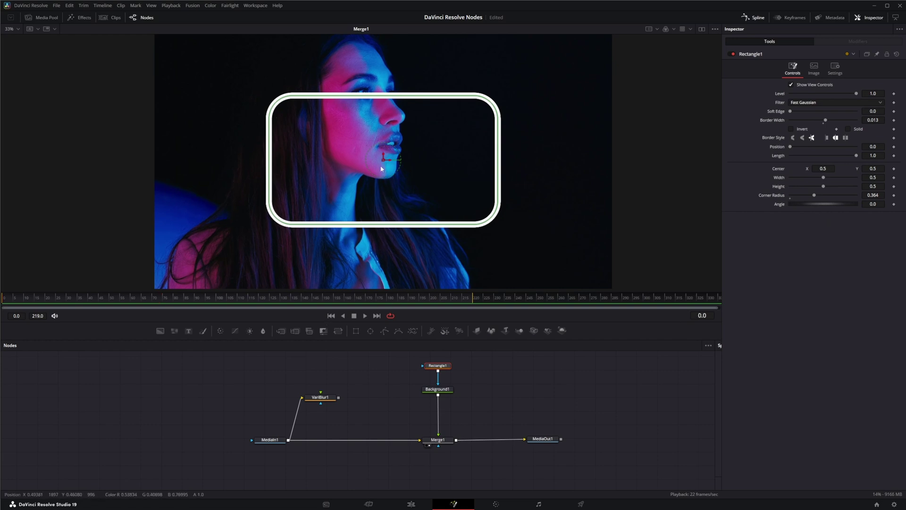
pyautogui.moveTo(384, 161); pyautogui.dragTo(278, 214)
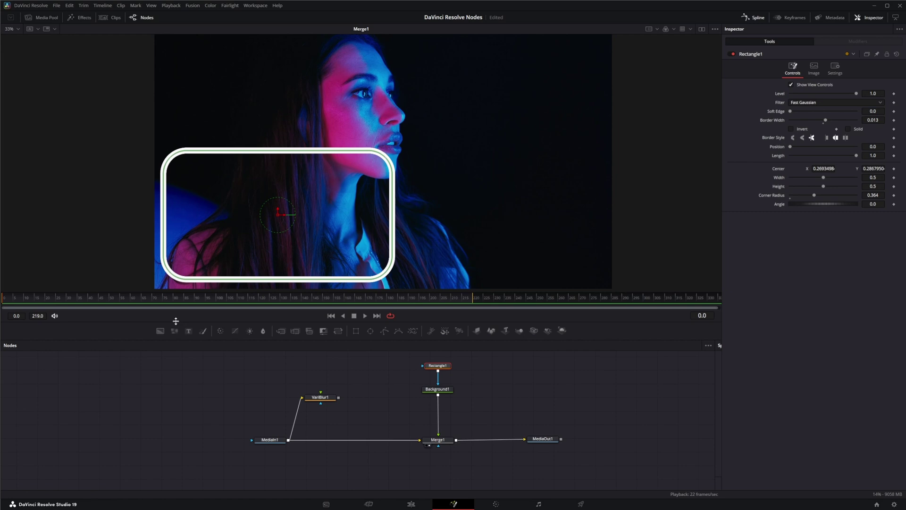
# - Keyframe Rectangle1's center at frame 0, and at frame 93 move it to about X 0.669, Y 0.649
pyautogui.click(186, 299)
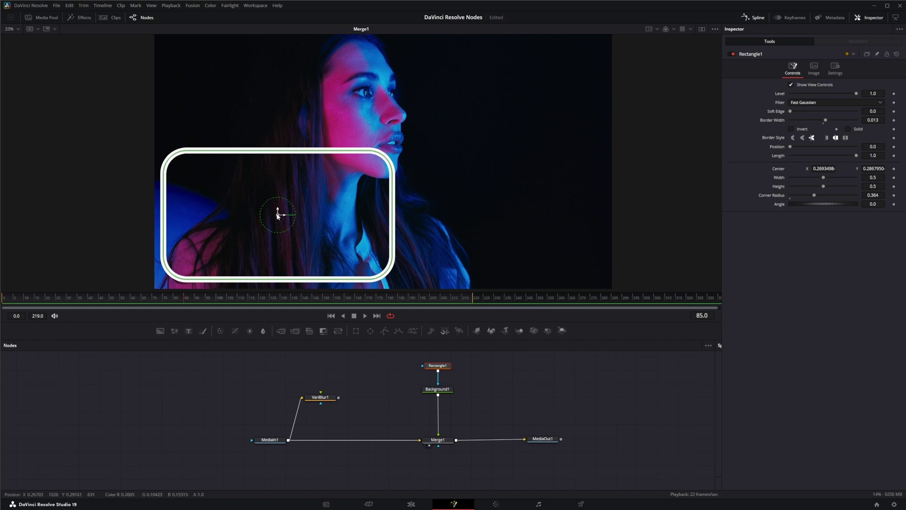
pyautogui.click(331, 316)
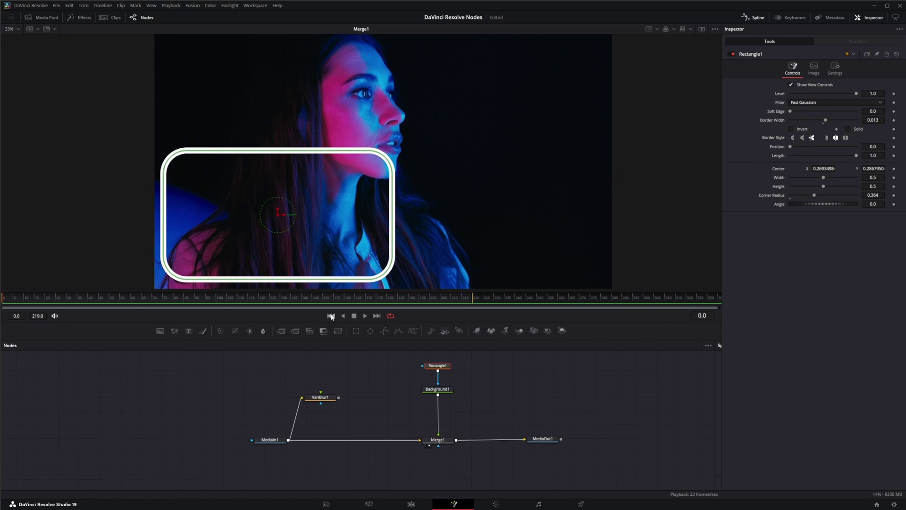
pyautogui.click(895, 169)
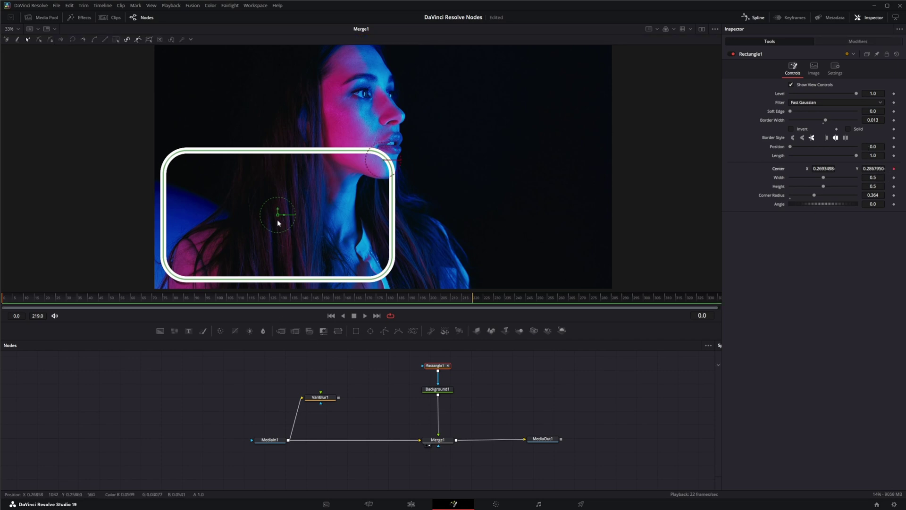
pyautogui.click(206, 300)
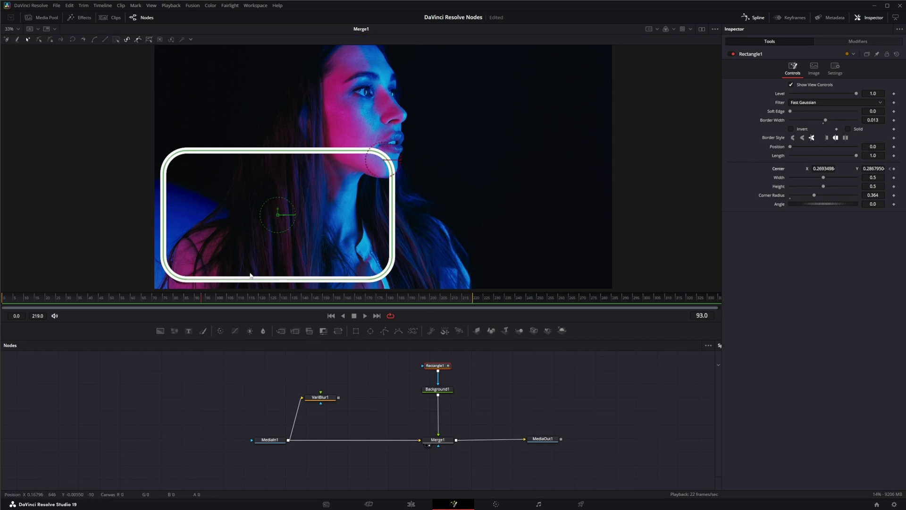
pyautogui.moveTo(278, 215); pyautogui.dragTo(460, 121)
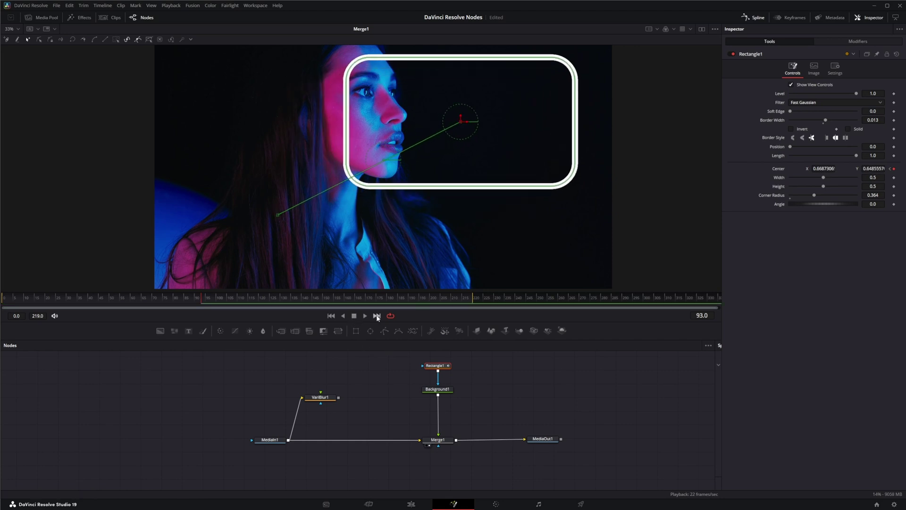
# - At frame 219, move Rectangle1 to a center of about X 0.276, Y 0.640 and play the animation from the start
pyautogui.click(376, 316)
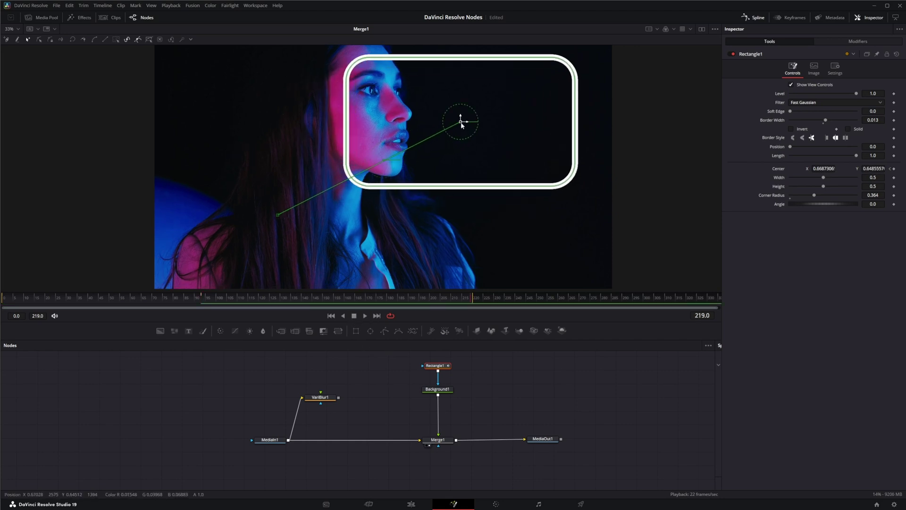
pyautogui.moveTo(461, 122); pyautogui.dragTo(280, 124)
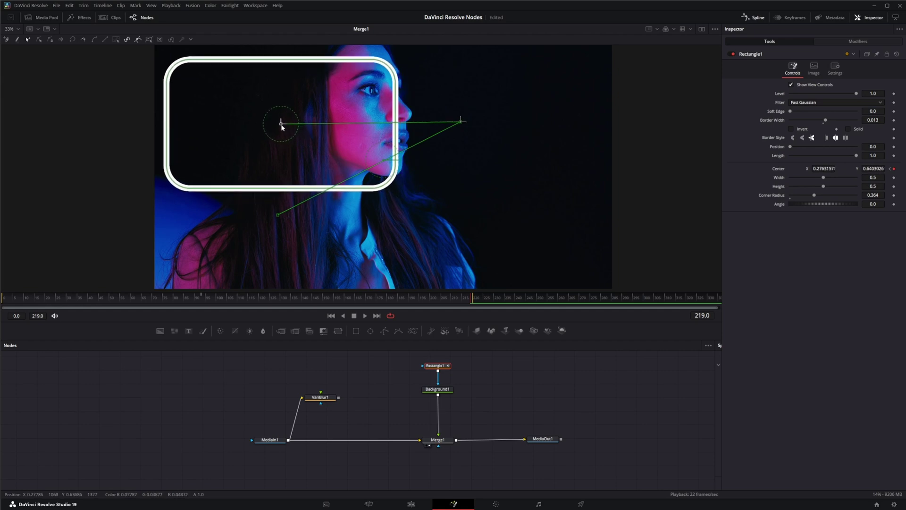
pyautogui.click(331, 315)
pyautogui.click(365, 315)
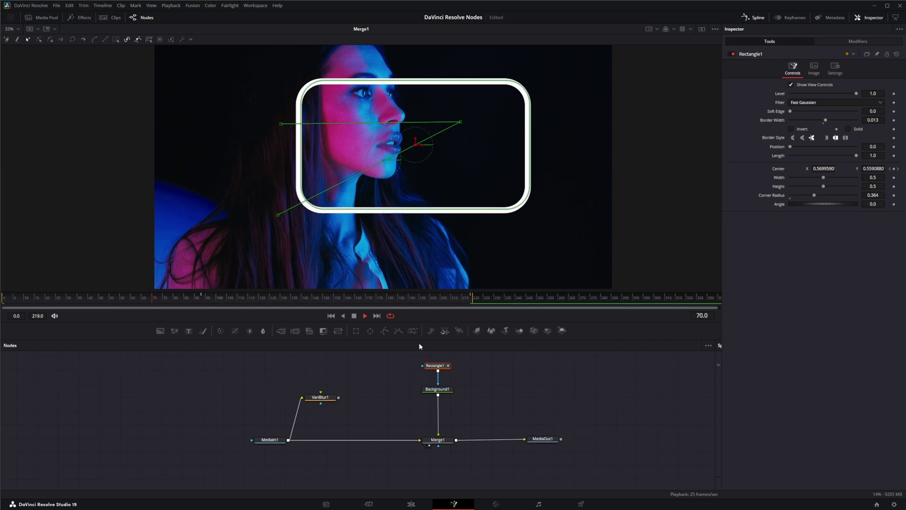
pyautogui.click(359, 316)
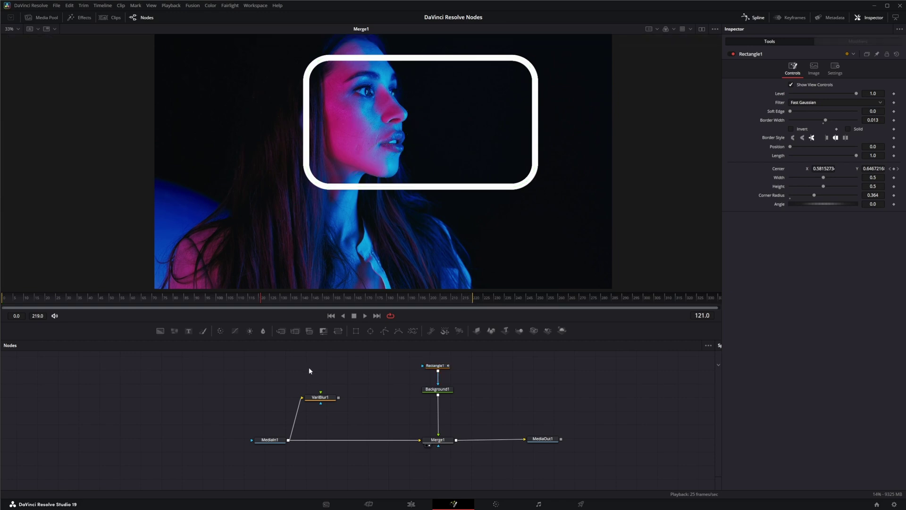
# - Paste a copy of Rectangle1 above VariBlur1, view it, turn on its solid fill, and reset its border width to 0
pyautogui.hotkey('ctrl', 'v')
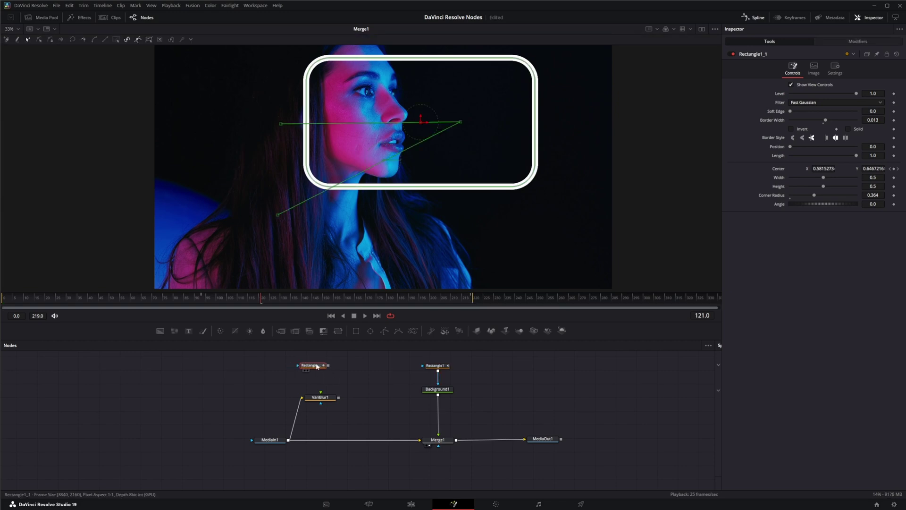
pyautogui.press('1')
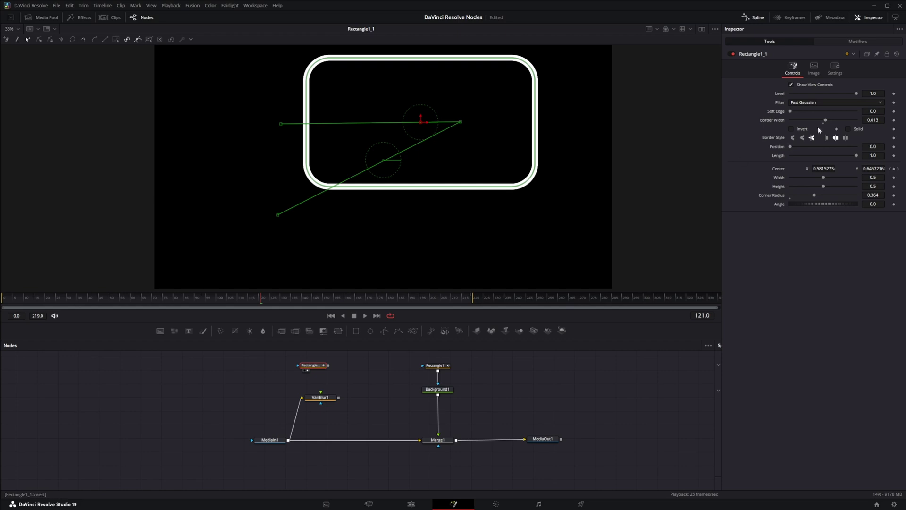
pyautogui.click(848, 128)
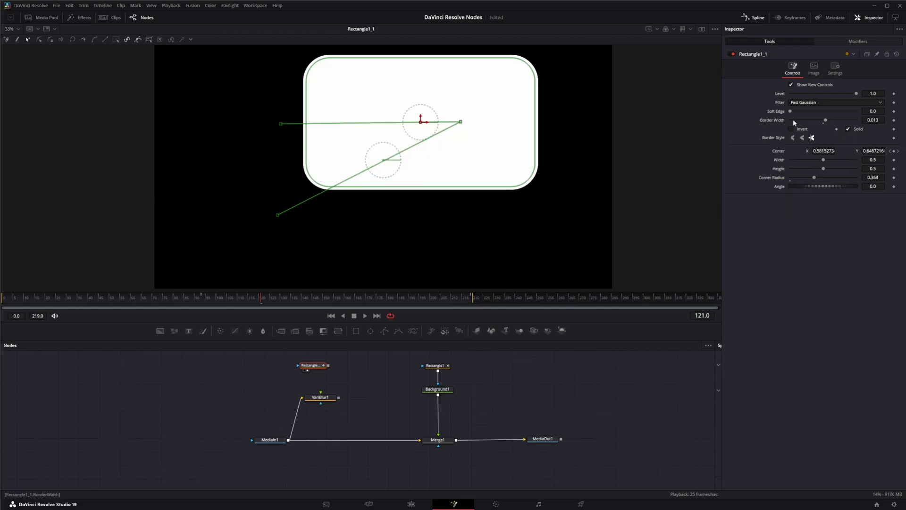
pyautogui.doubleClick(778, 124)
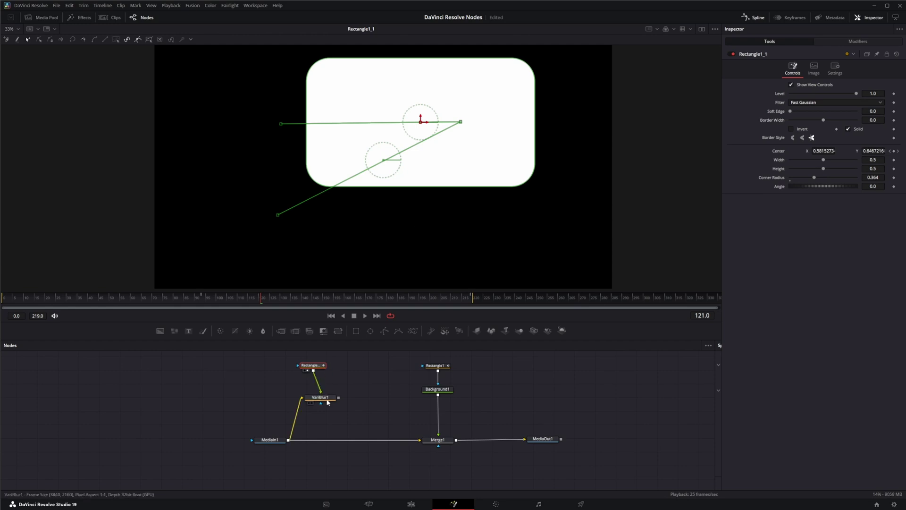
# - Use the rectangle copy as VariBlur1's blur image, merge VariBlur1 over MediaIn1 ahead of Merge1, and play MediaOut1
pyautogui.press('1')
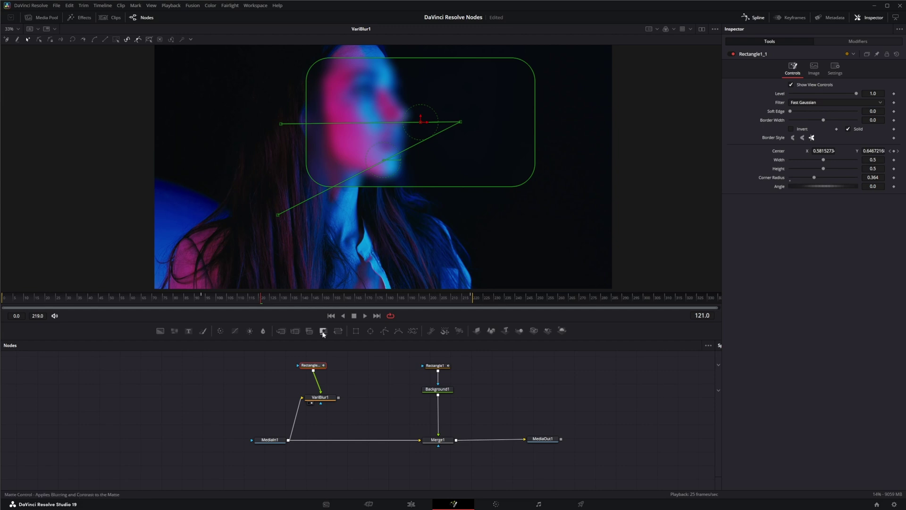
pyautogui.moveTo(281, 334); pyautogui.dragTo(369, 444)
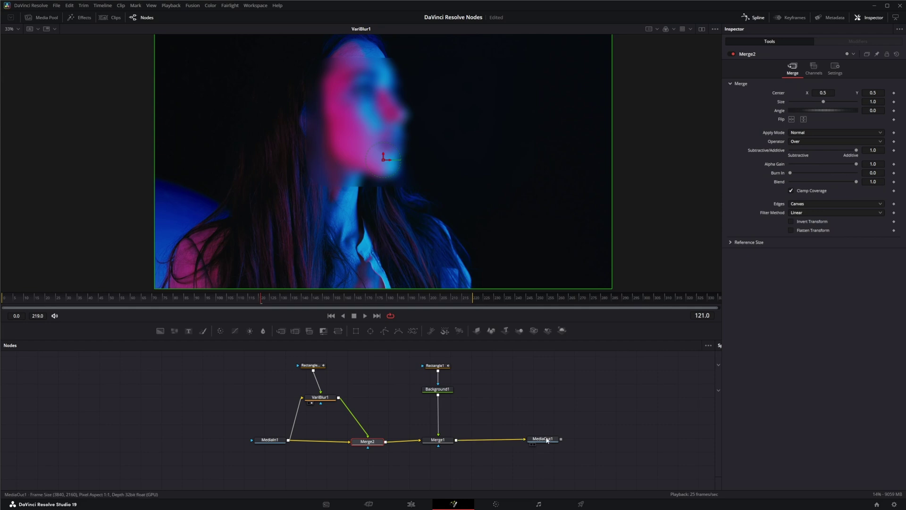
pyautogui.moveTo(494, 224); pyautogui.dragTo(493, 225)
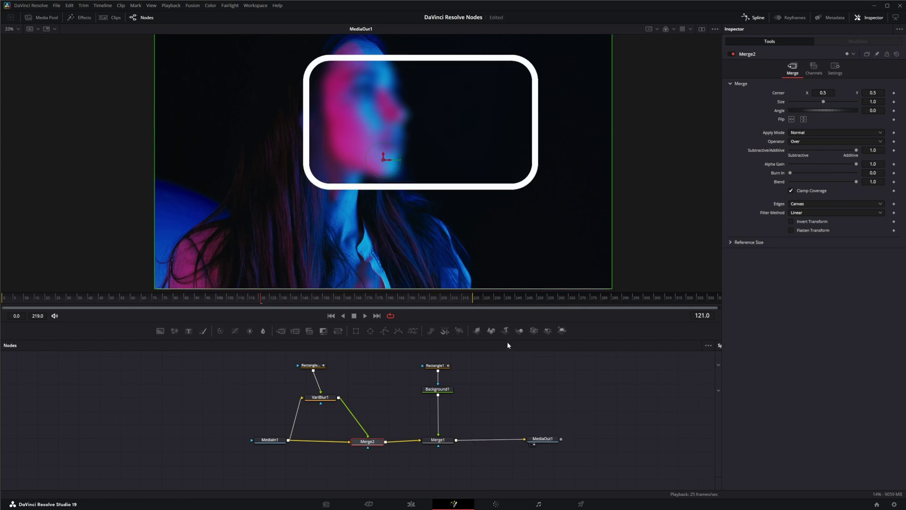
pyautogui.click(365, 315)
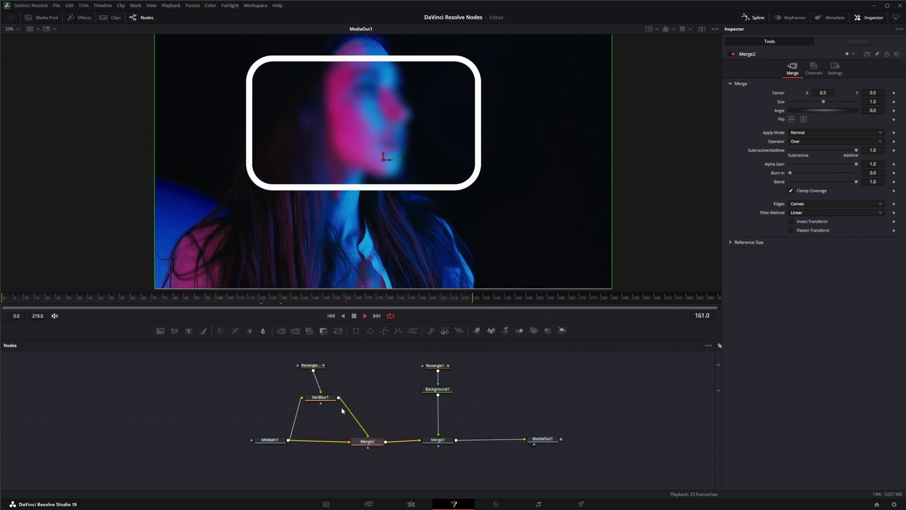
# - Set VariBlur1's blur size to 6.68 and invert the rectangle copy so the blur falls outside the outline
pyautogui.click(320, 397)
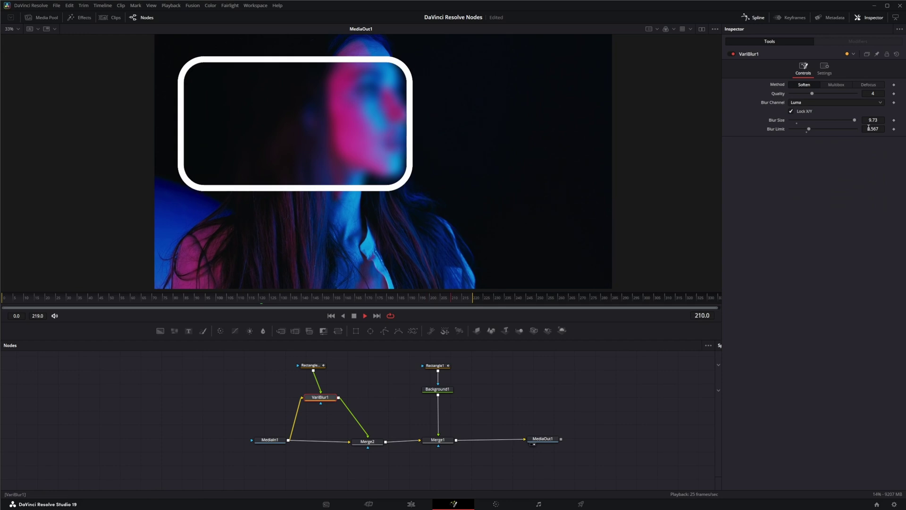
pyautogui.moveTo(854, 120); pyautogui.dragTo(833, 119)
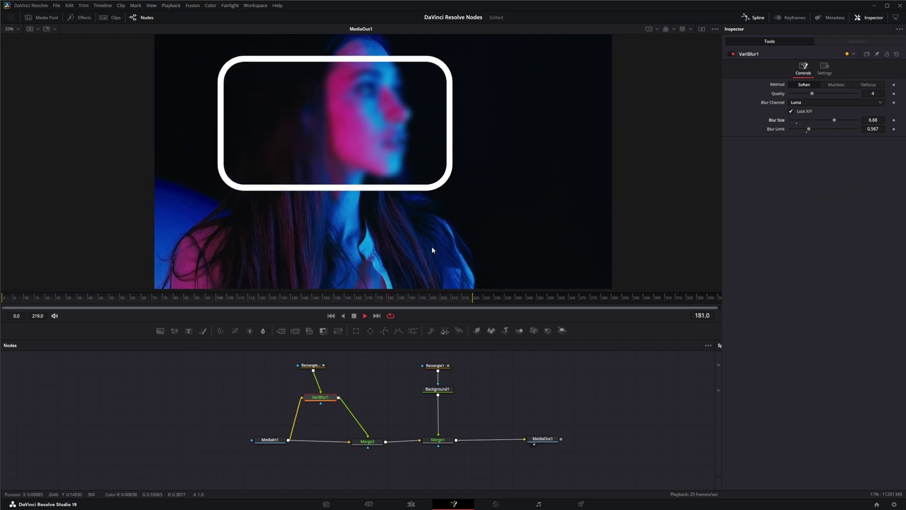
pyautogui.click(312, 366)
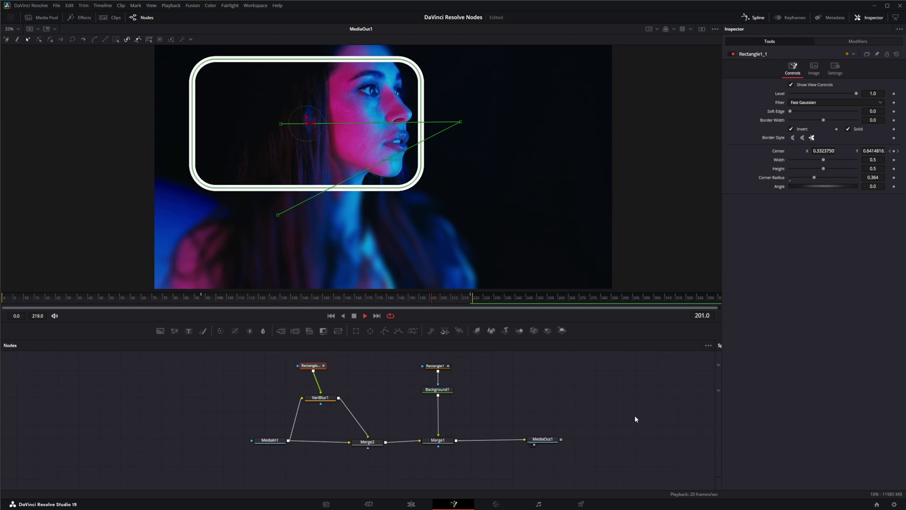
pyautogui.click(555, 438)
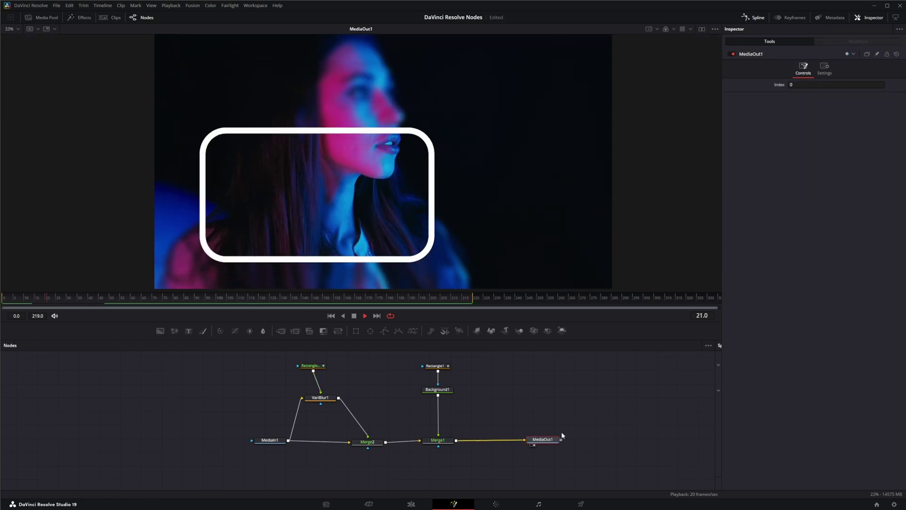